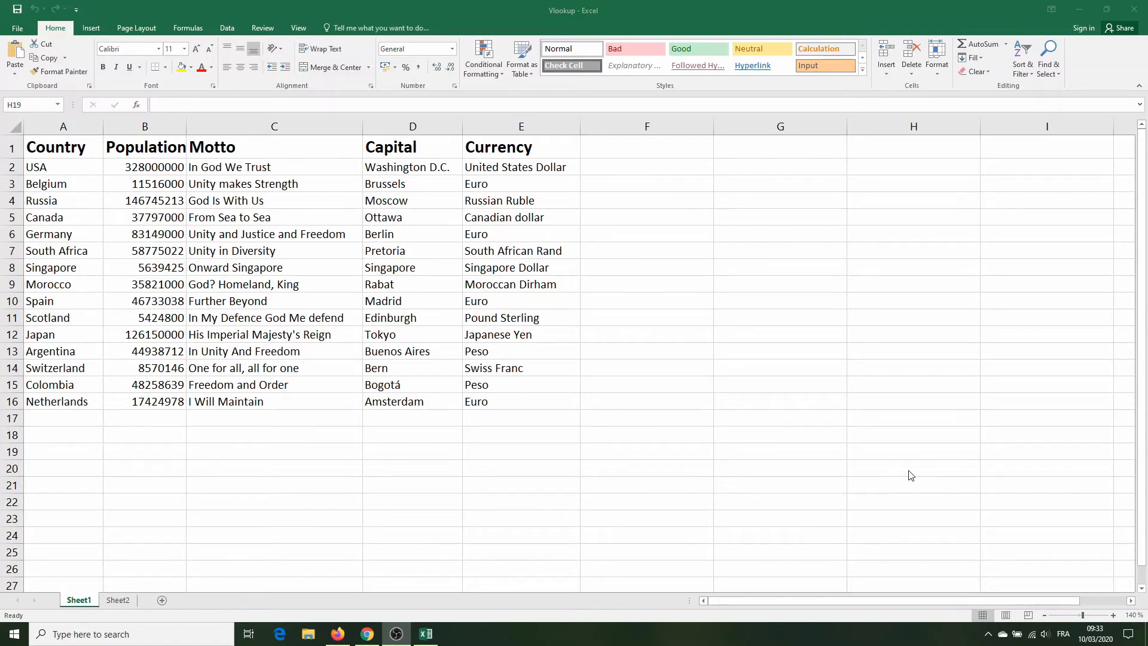
# Step: Build a VLOOKUP formula in H19 that looks up G19 in A2:E16 and returns column 5, with FALSE for an exact match
pyautogui.click(908, 471)
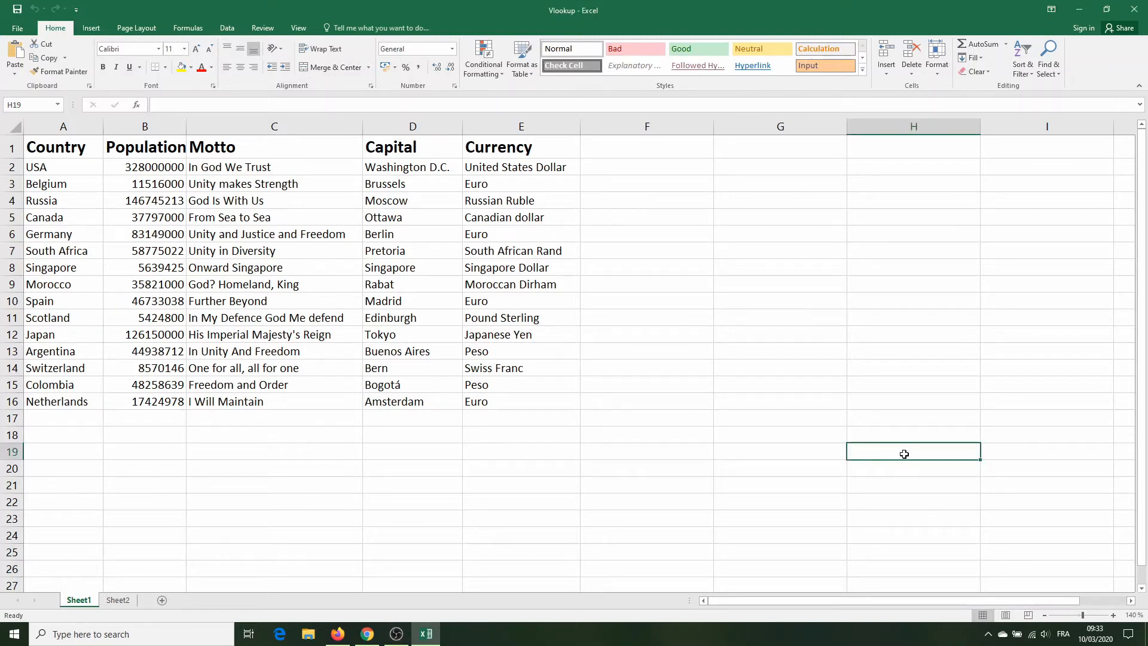
pyautogui.write('=')
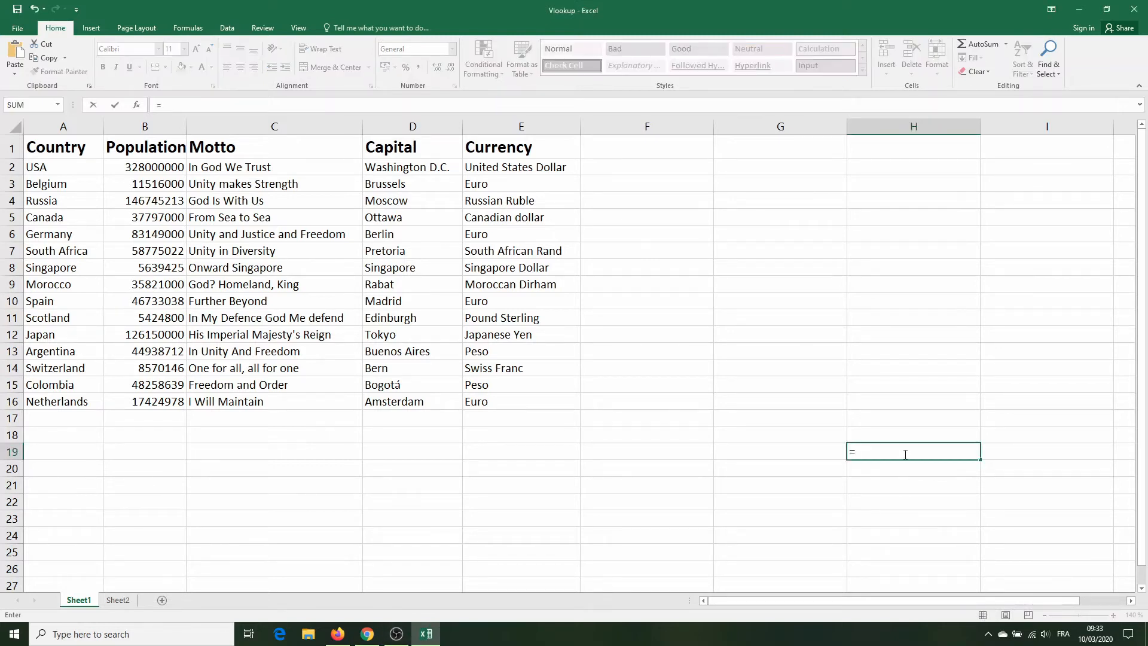
pyautogui.write('vl')
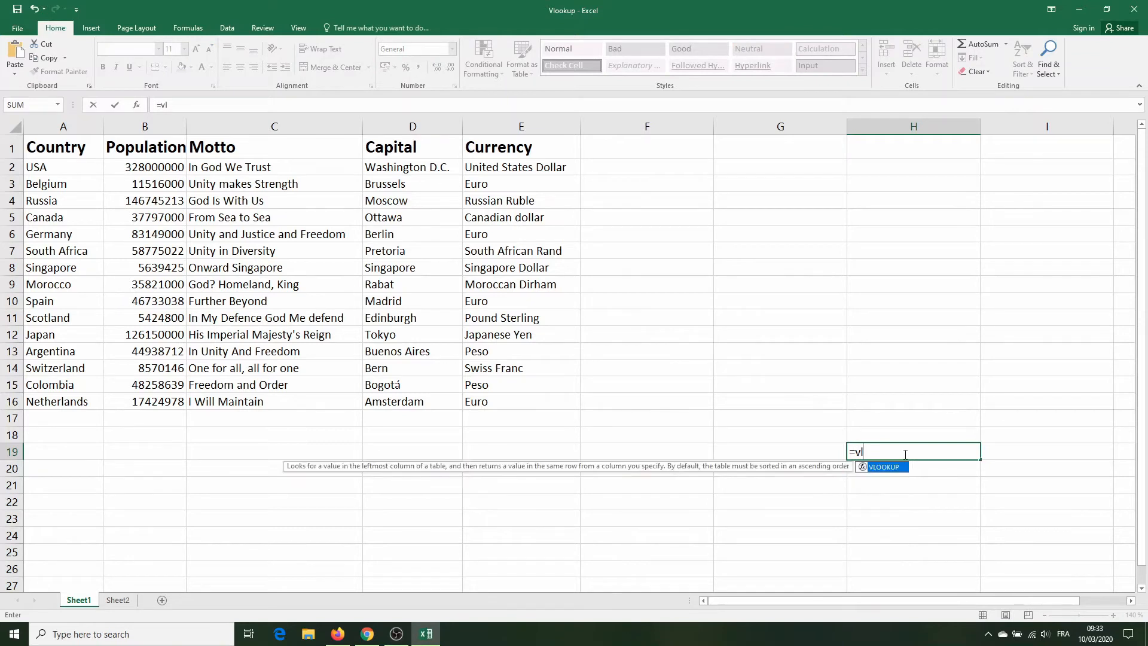
pyautogui.press('Tab')
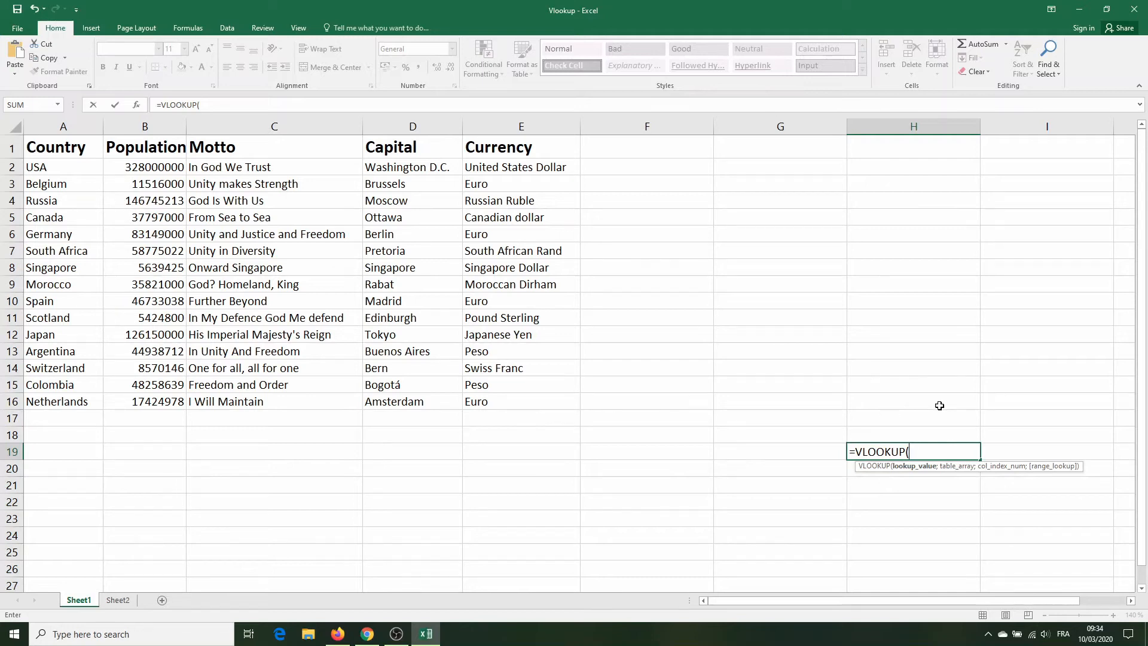
pyautogui.click(814, 451)
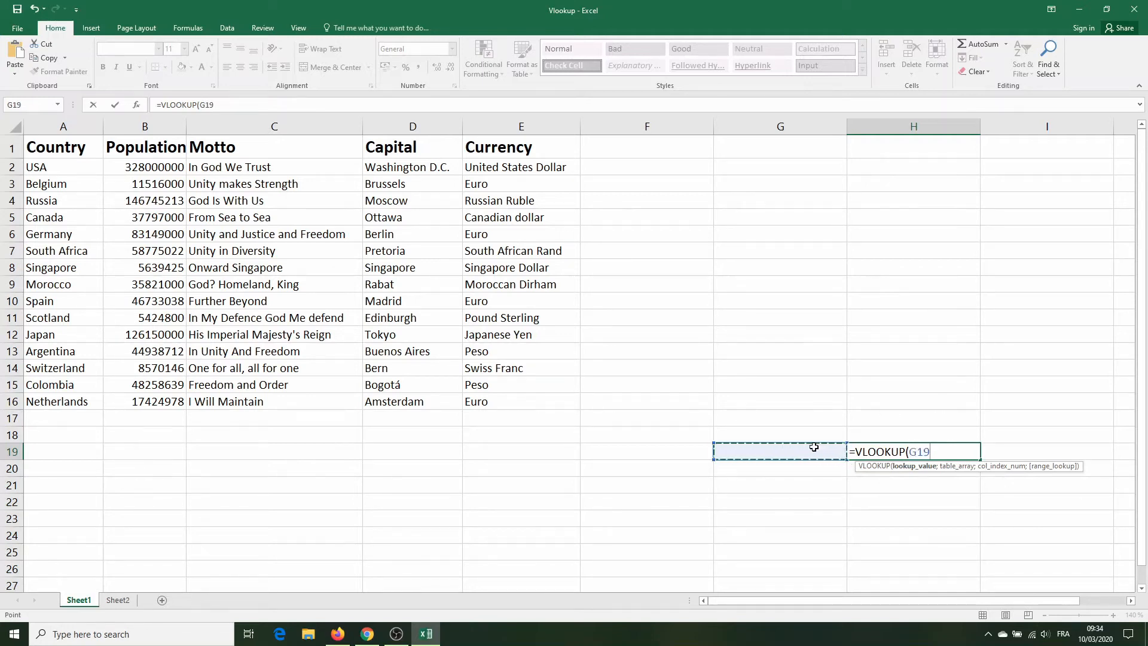
pyautogui.write(';')
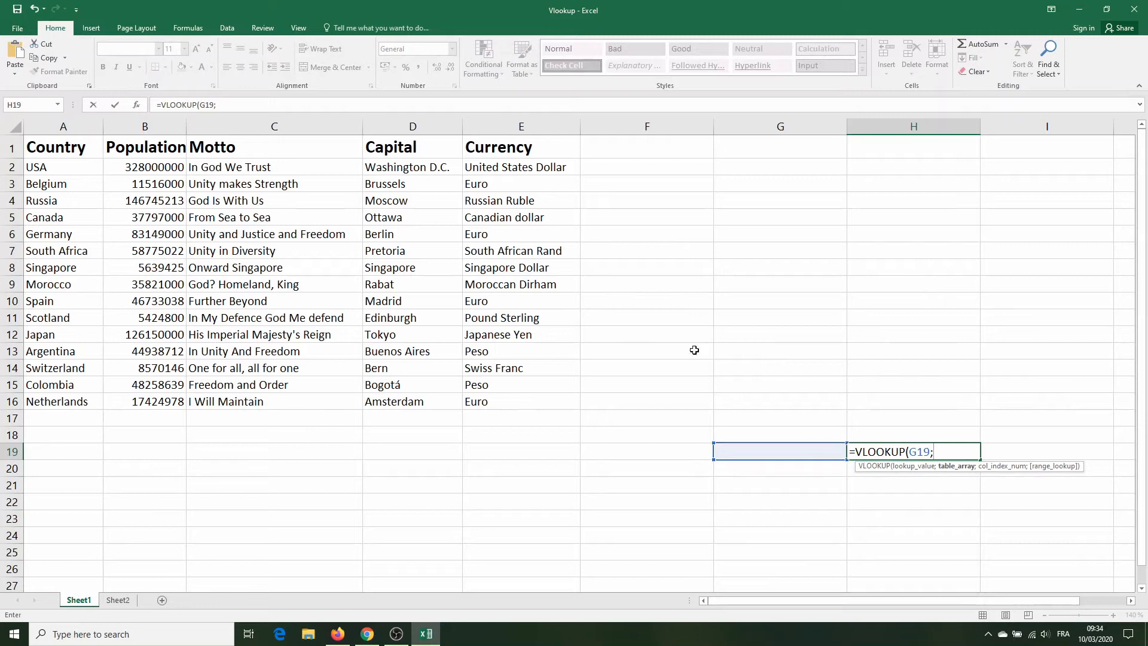
pyautogui.moveTo(90, 172); pyautogui.dragTo(603, 400)
pyautogui.write(';')
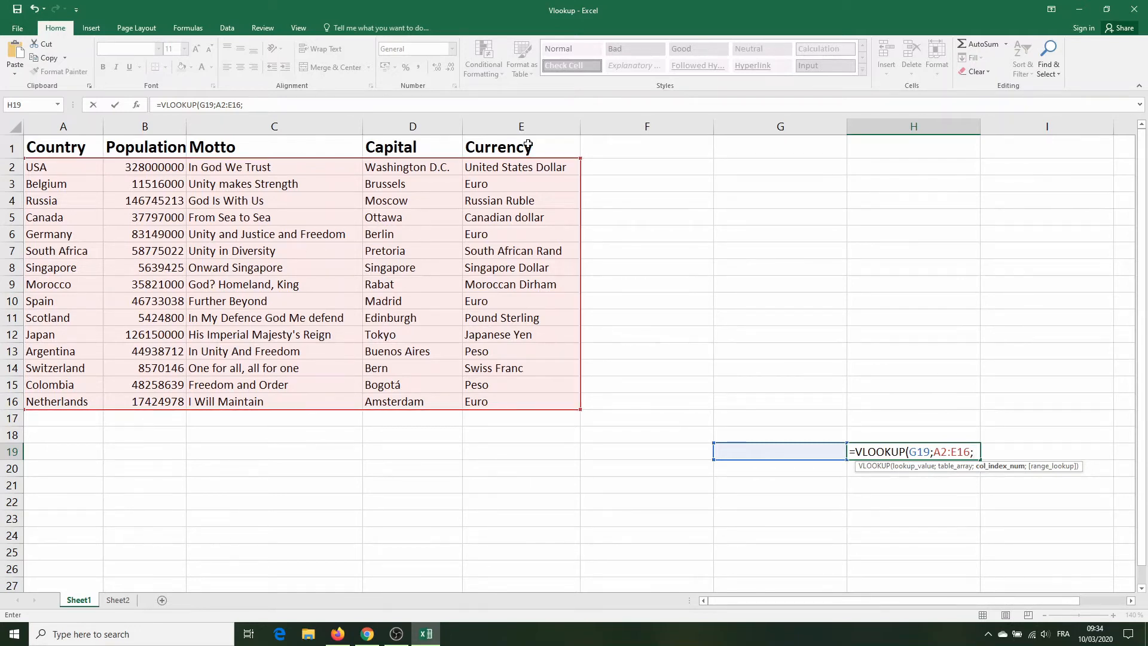
pyautogui.write('5;')
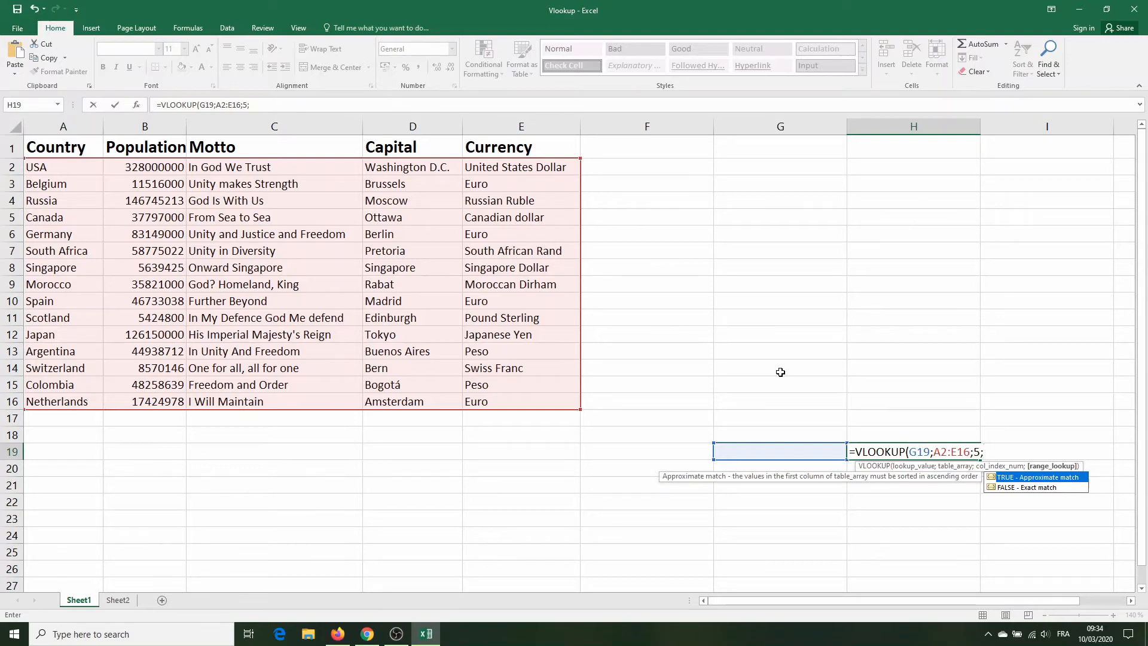
pyautogui.write('FALSE)')
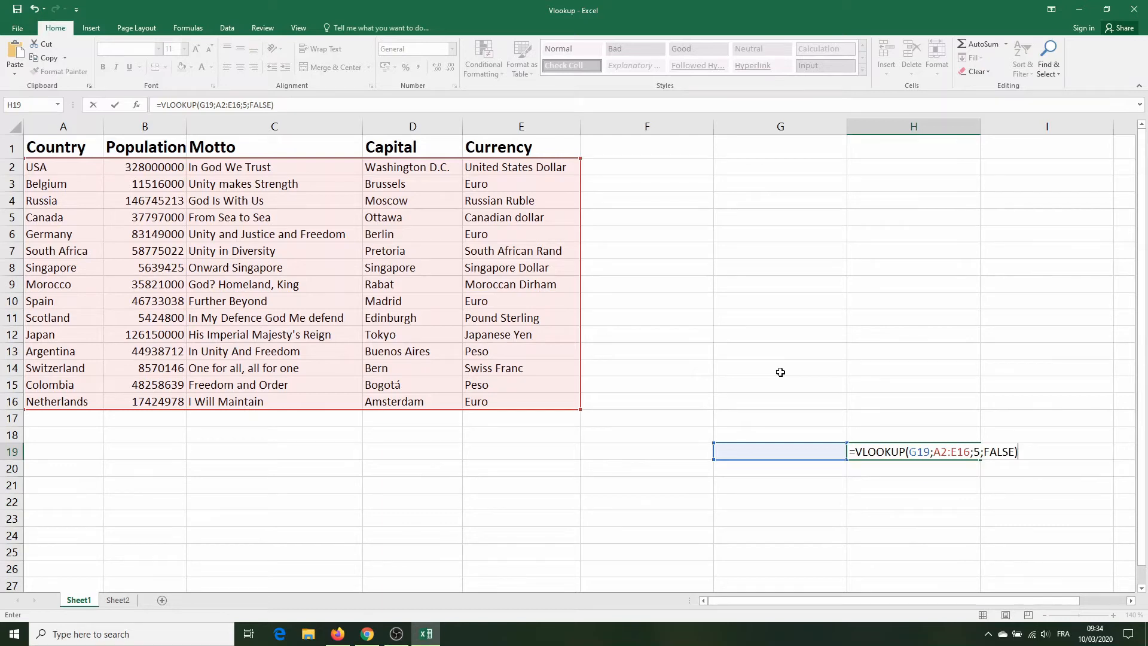
# Step: Commit the formula and label the lookup cells with the headings Country in G18 and Currency in H18
pyautogui.click(780, 434)
pyautogui.write('Country')
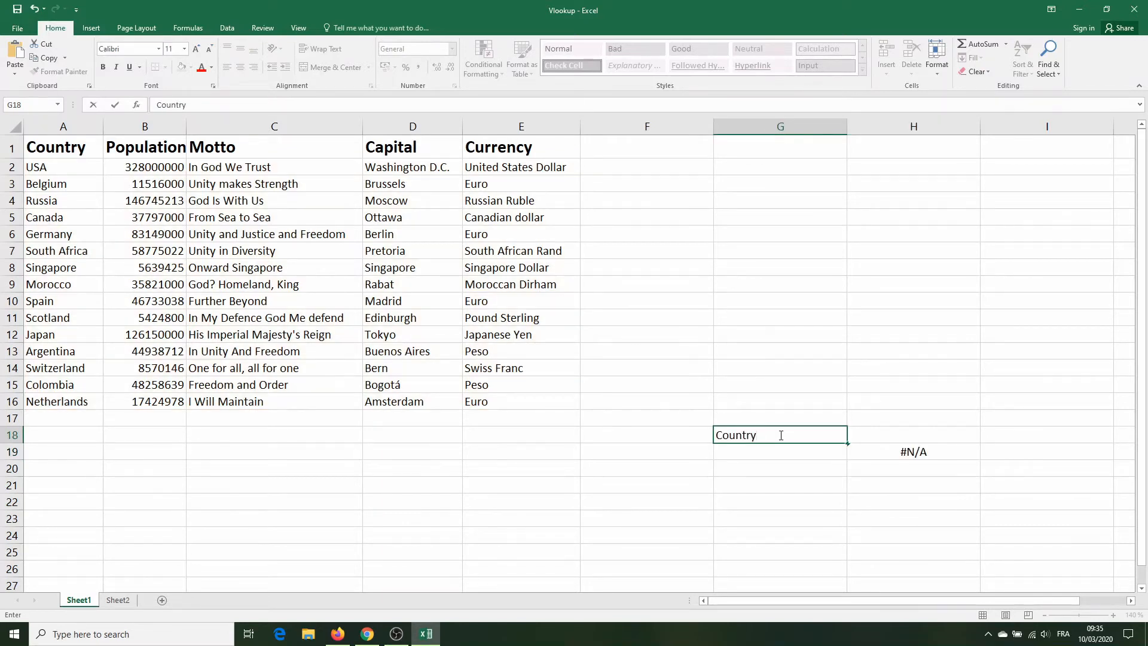
pyautogui.press('Tab')
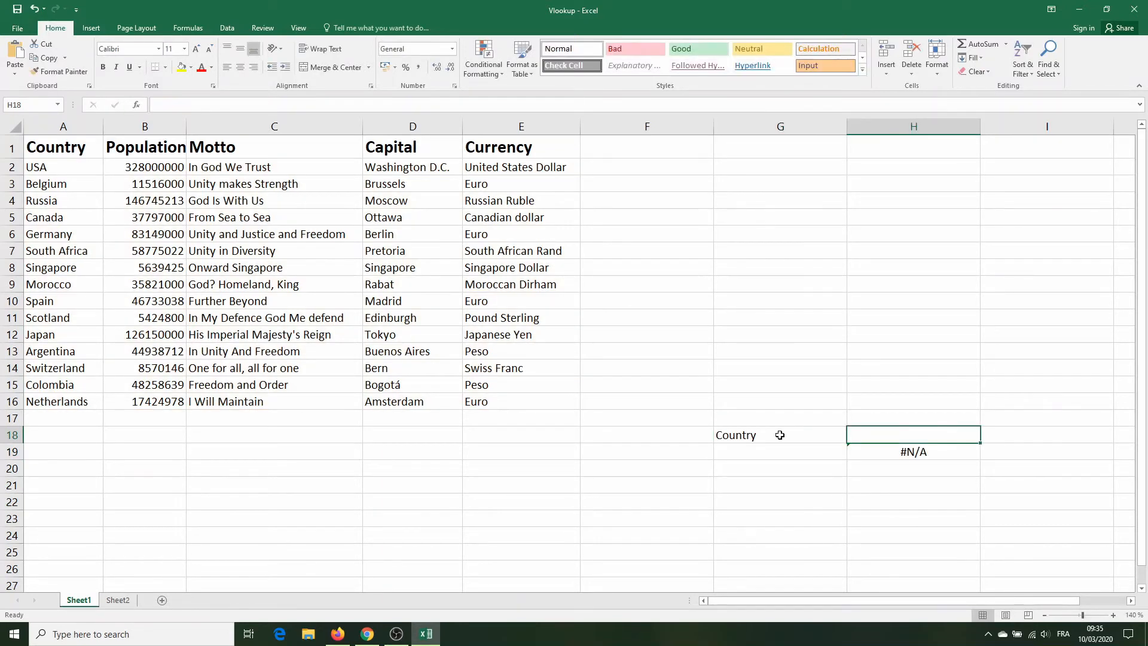
pyautogui.write('Currency')
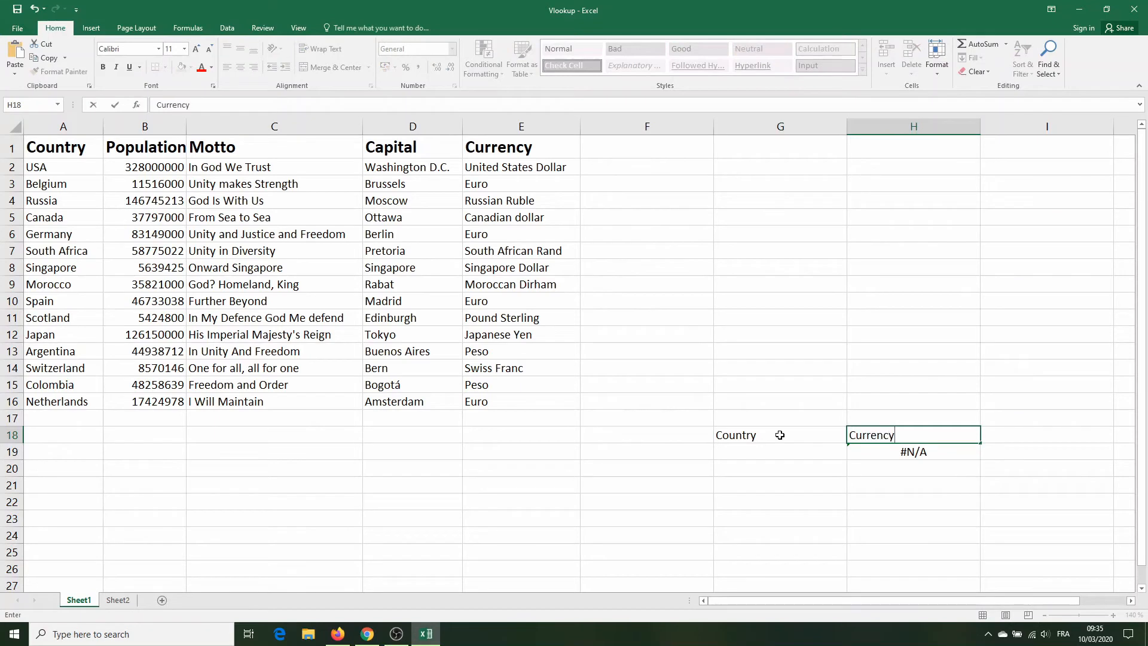
pyautogui.press('Return')
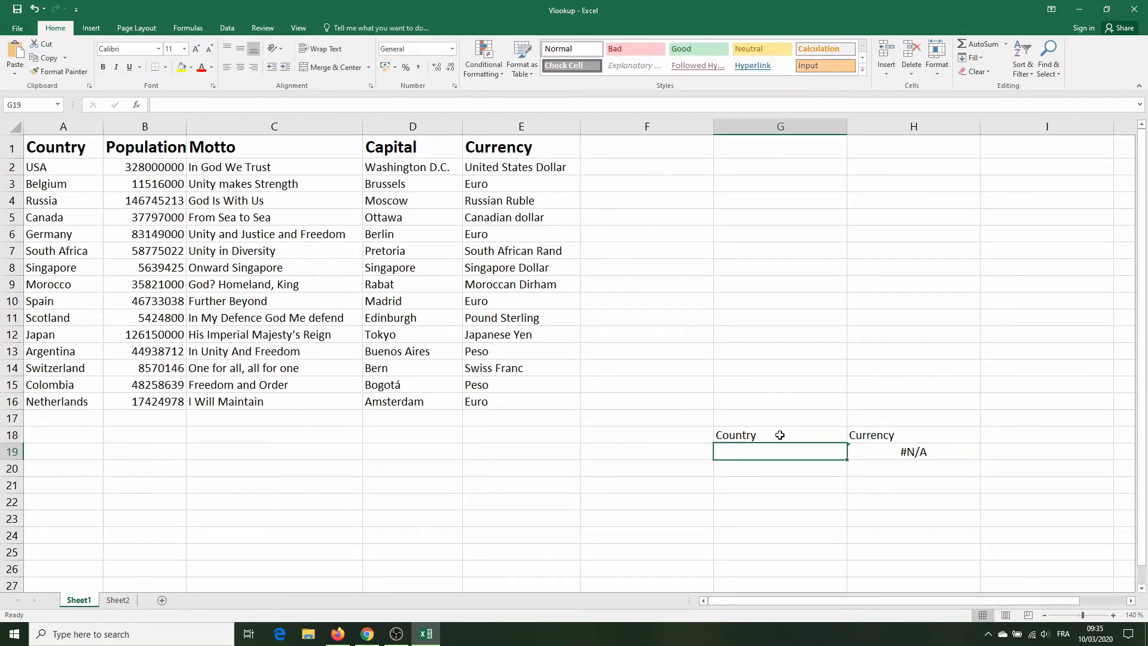
# Step: Test the currency lookup by entering Spain in G19, followed by Japan in the same cell
pyautogui.write('Spain')
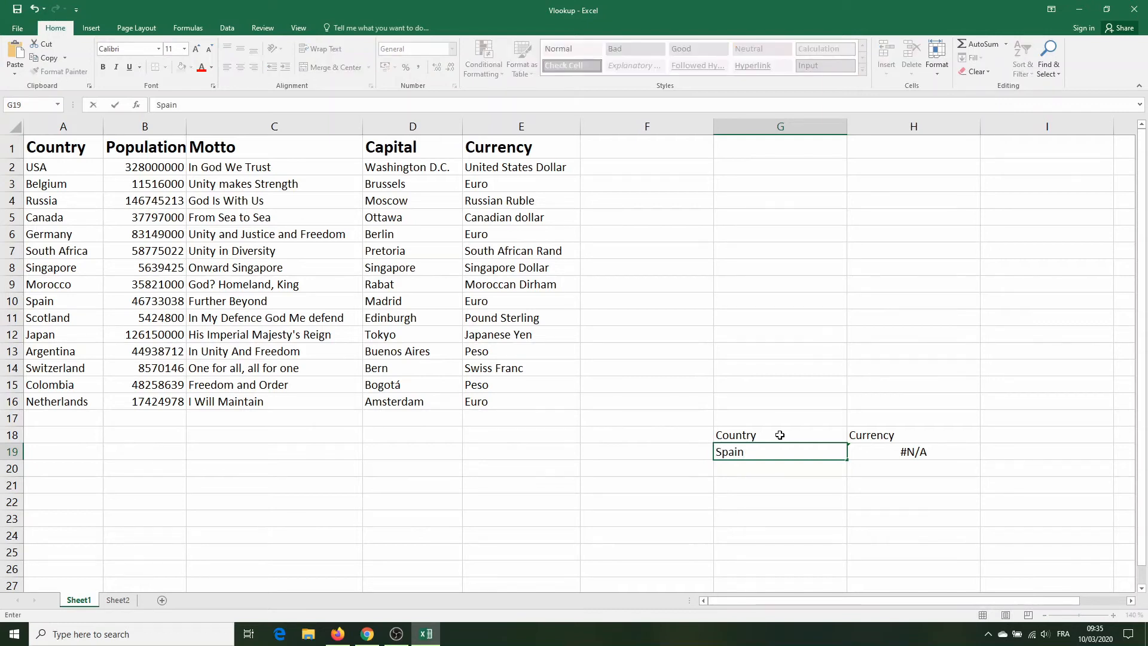
pyautogui.press('Return')
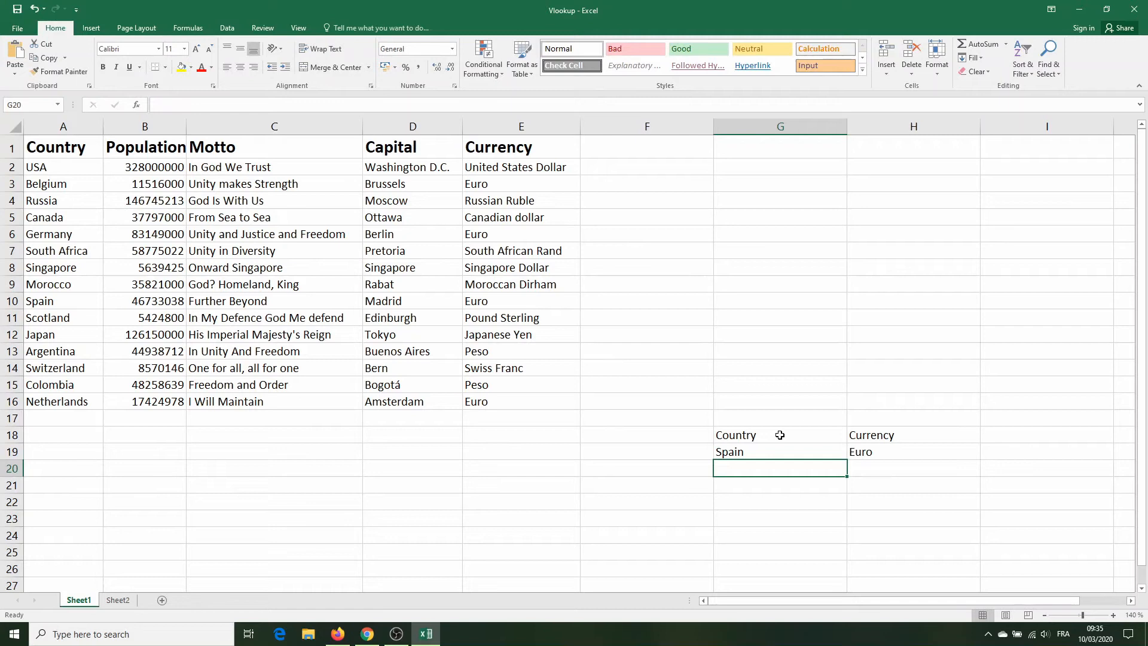
pyautogui.click(757, 452)
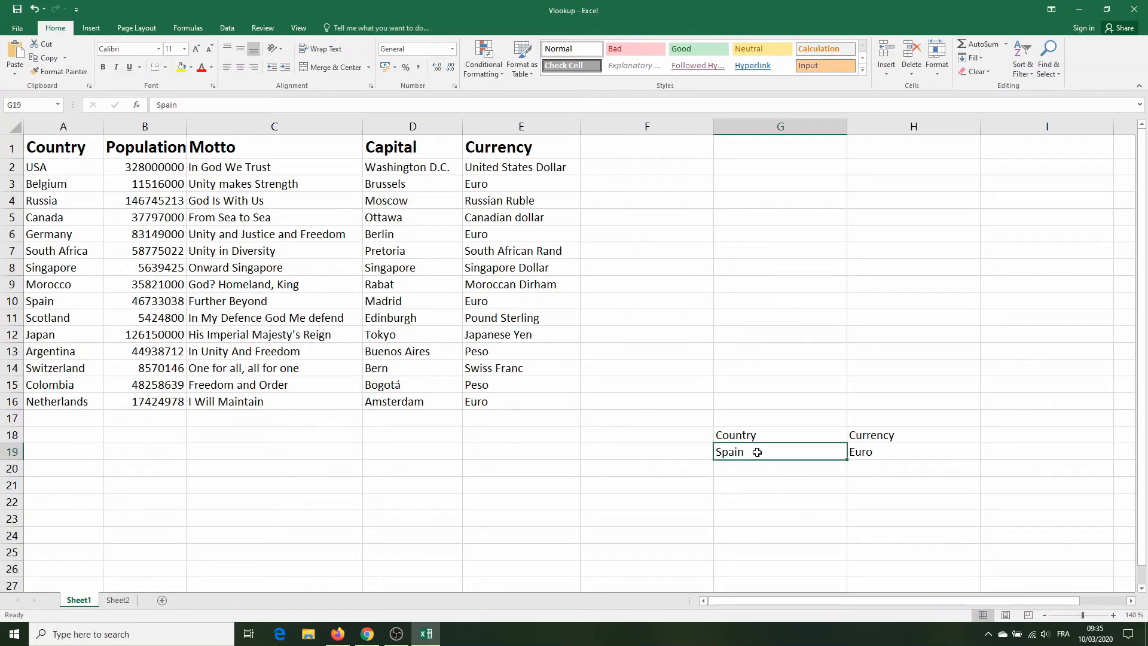
pyautogui.write('Japan')
pyautogui.press('Return')
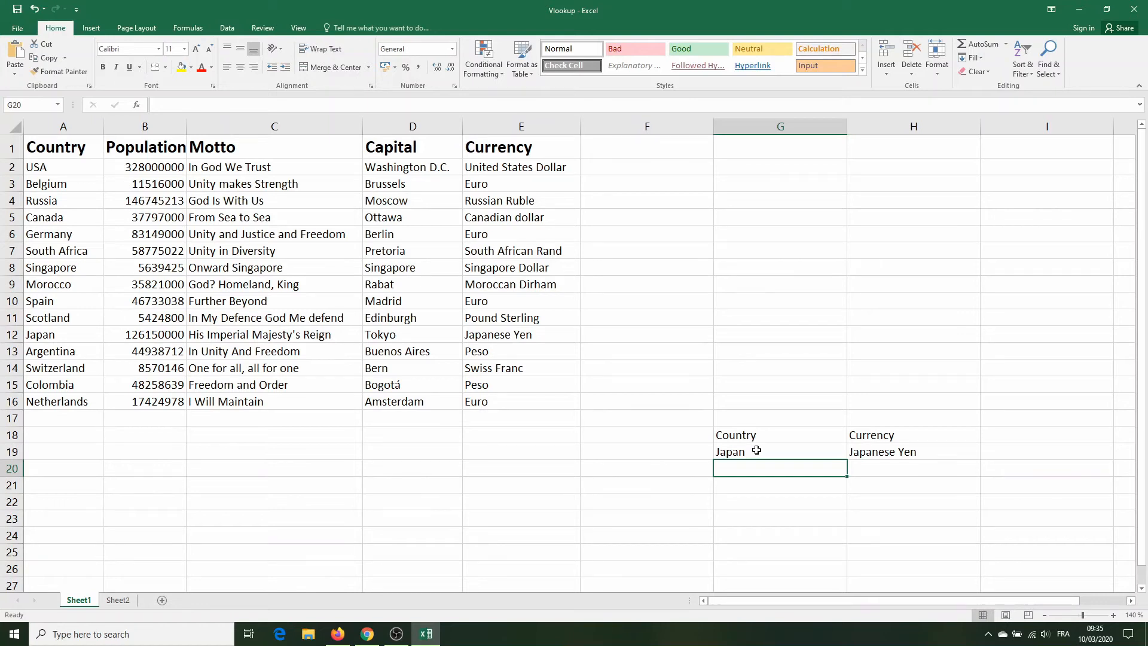
# Step: Set the lookup country in G19 to Colombia
pyautogui.click(757, 450)
pyautogui.write('Colombia')
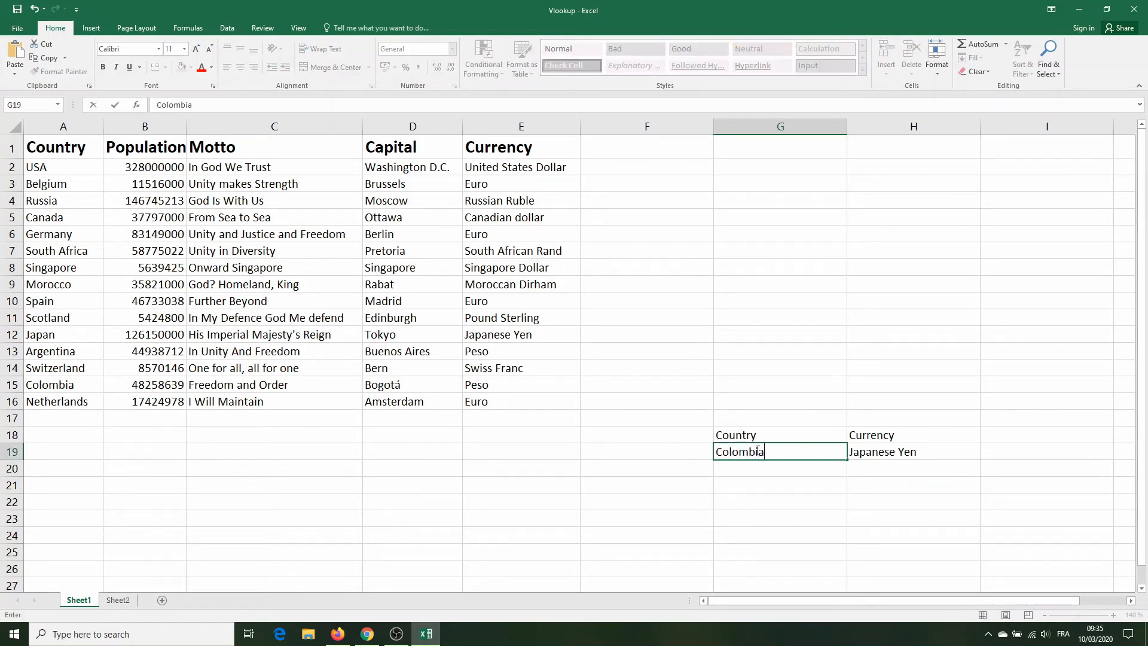
pyautogui.press('Return')
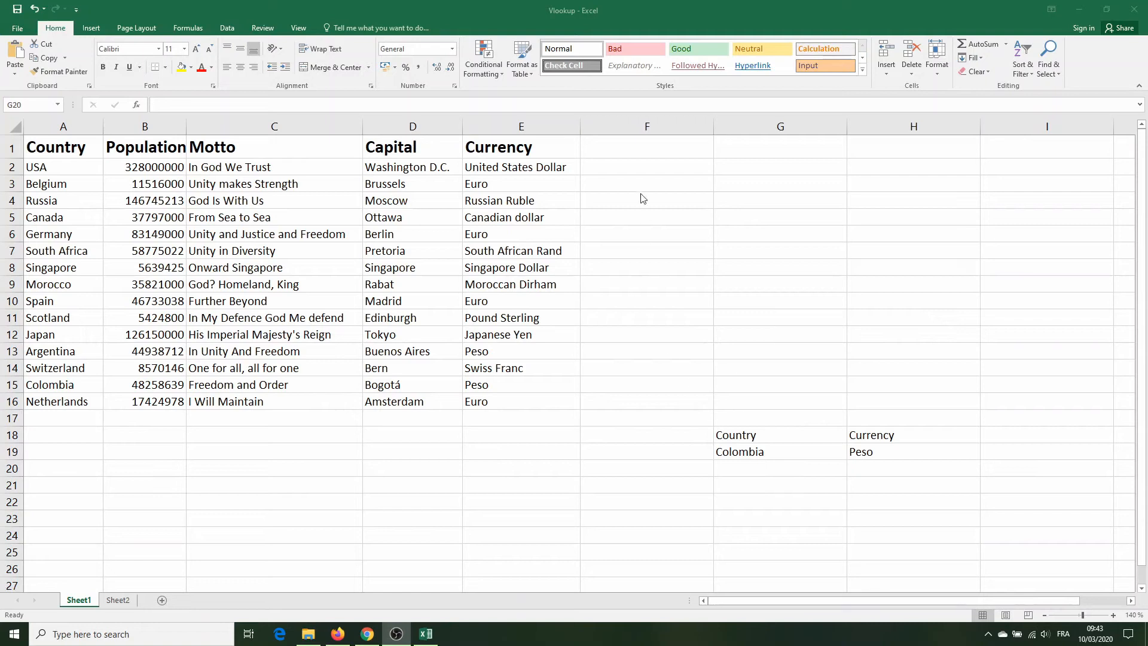
# Step: Add the column heading Language in F1, beside the Currency heading
pyautogui.click(628, 149)
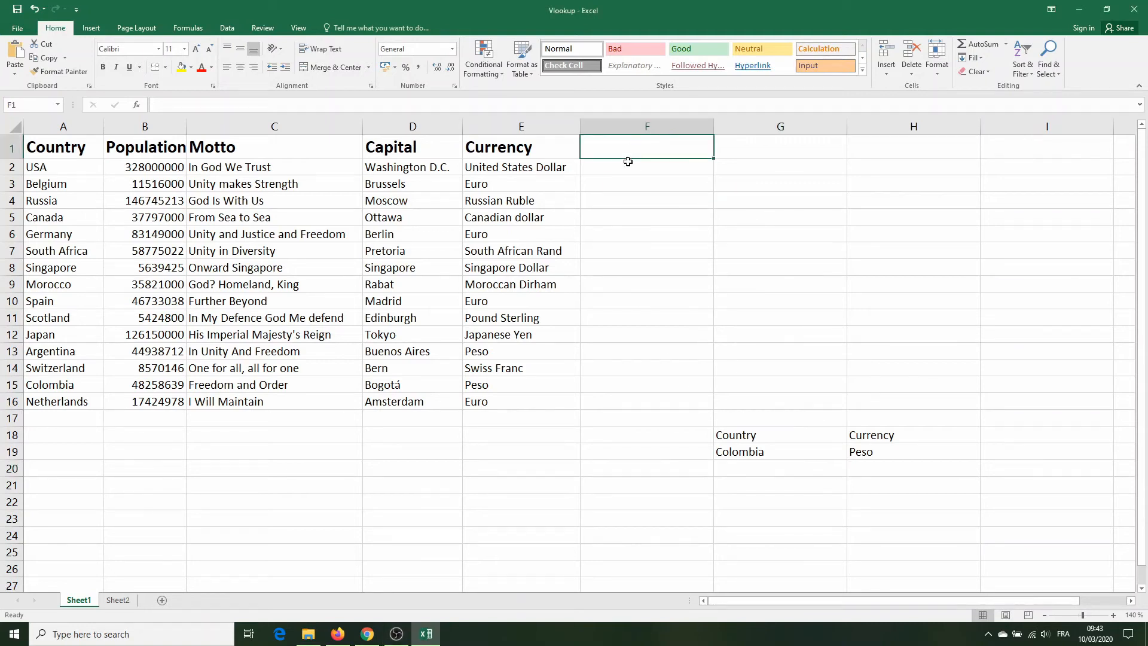
pyautogui.write('Language')
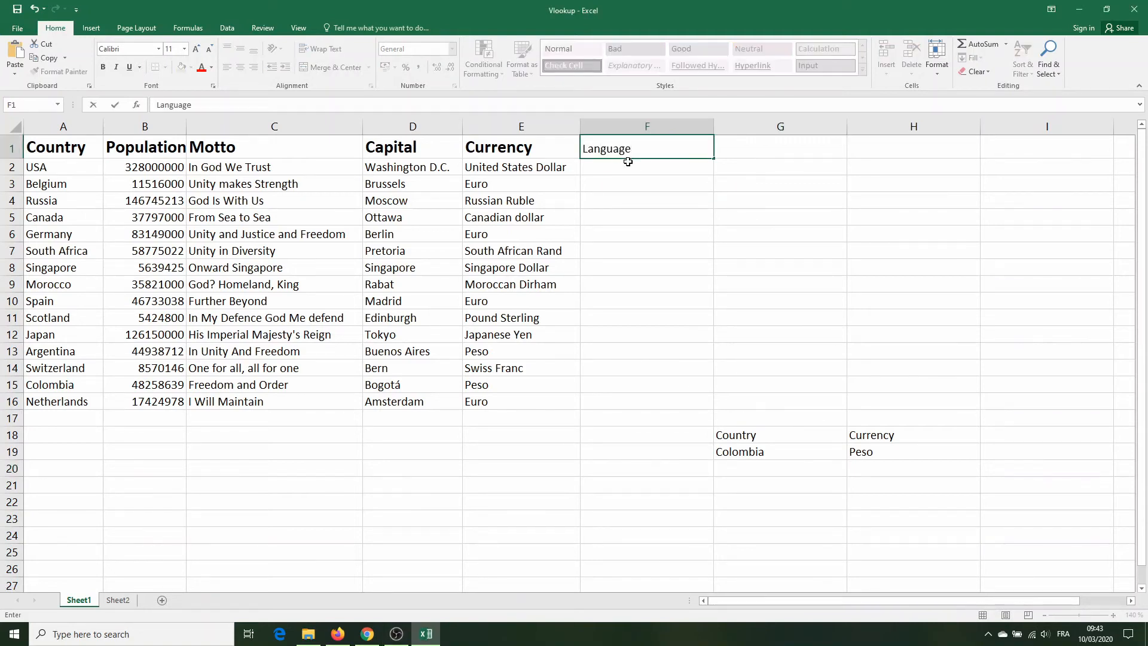
pyautogui.press('Return')
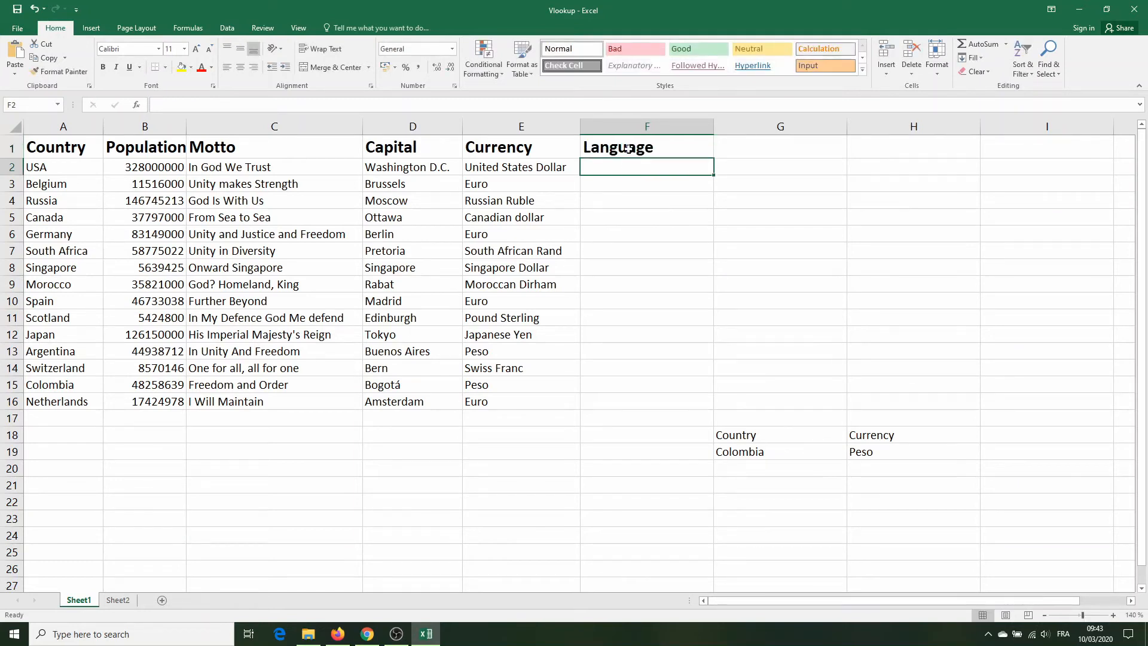
# Step: Review the country and language list on Sheet2, and start a VLOOKUP in F2 of Sheet1 with A:A as the lookup value
pyautogui.click(117, 600)
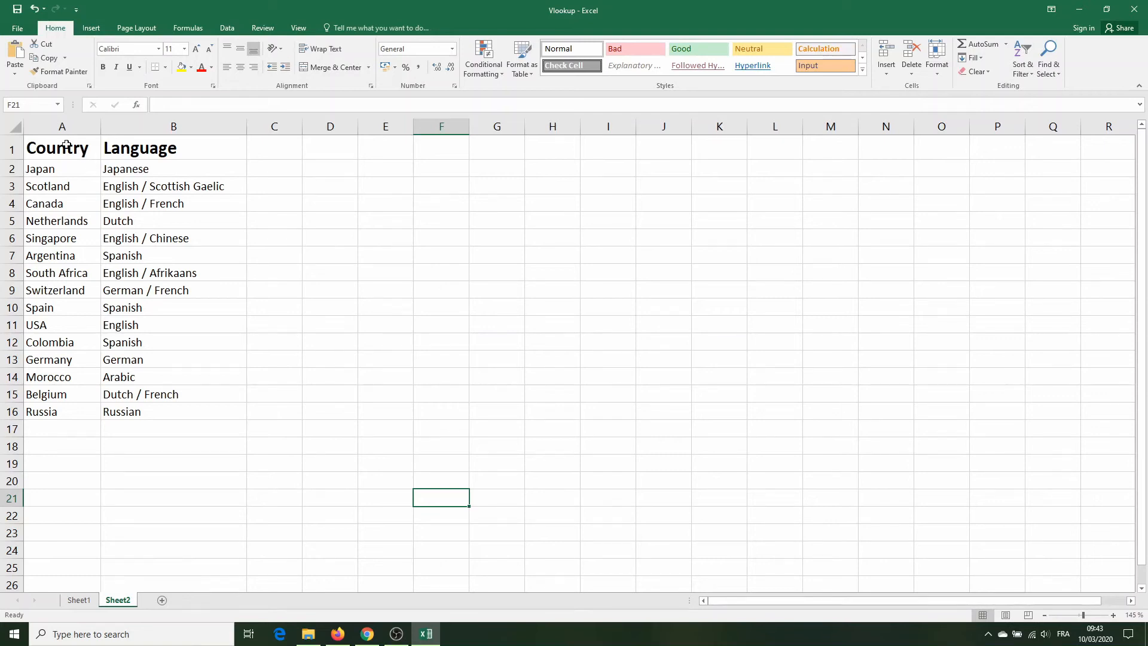
pyautogui.click(78, 600)
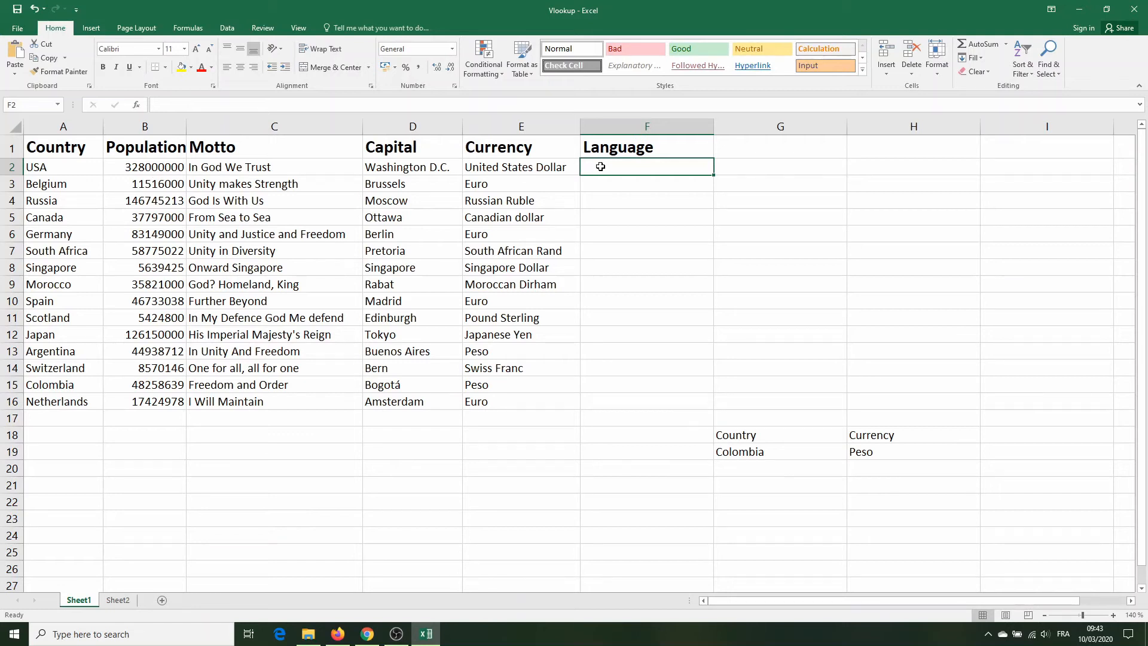
pyautogui.write('=V')
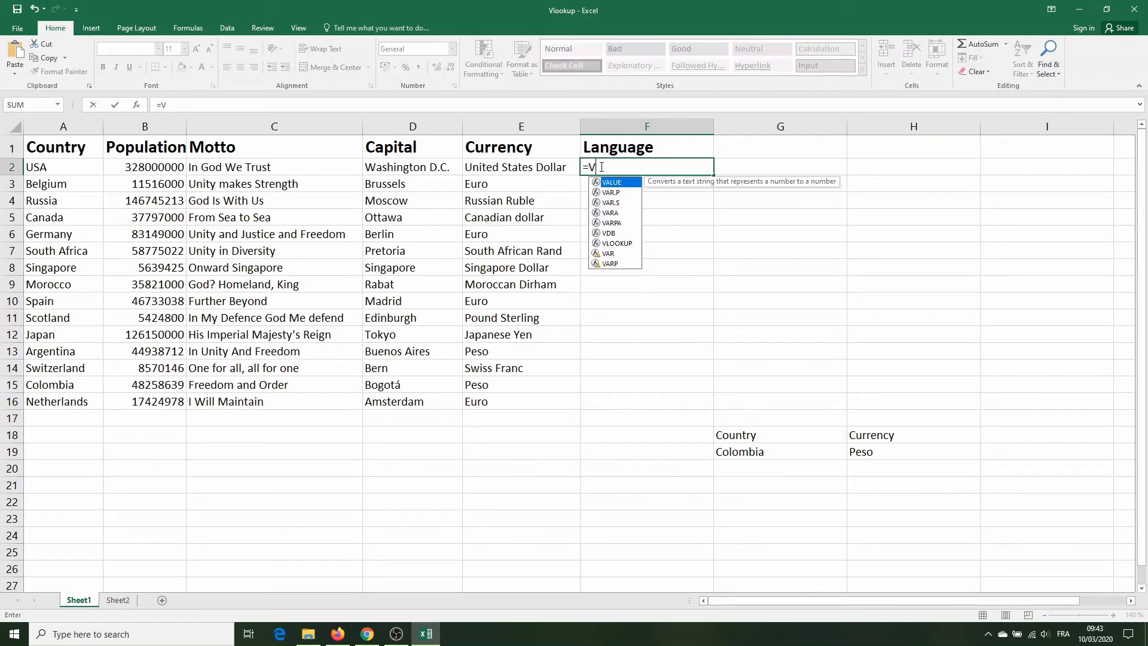
pyautogui.write('L')
pyautogui.press('Tab')
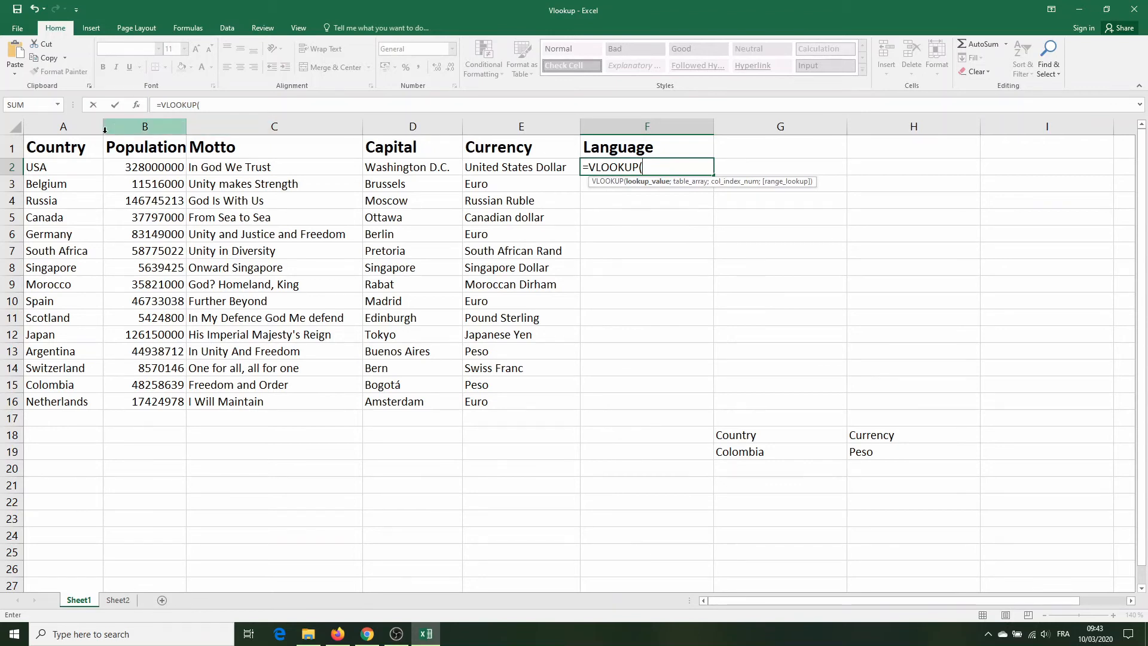
pyautogui.click(74, 129)
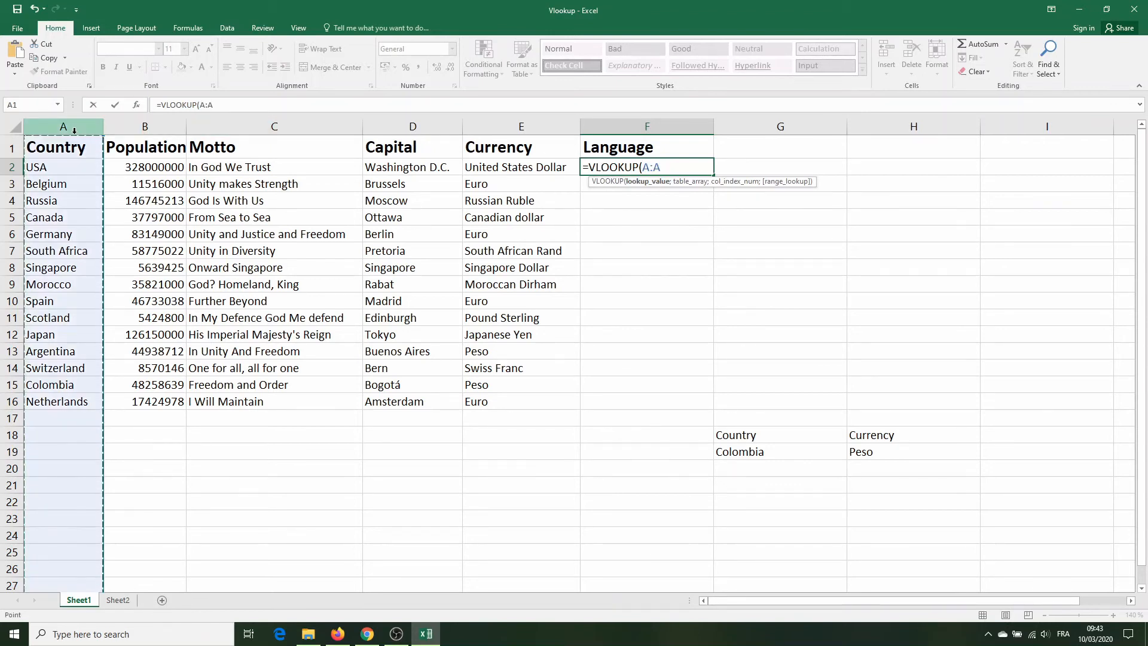
pyautogui.write(';')
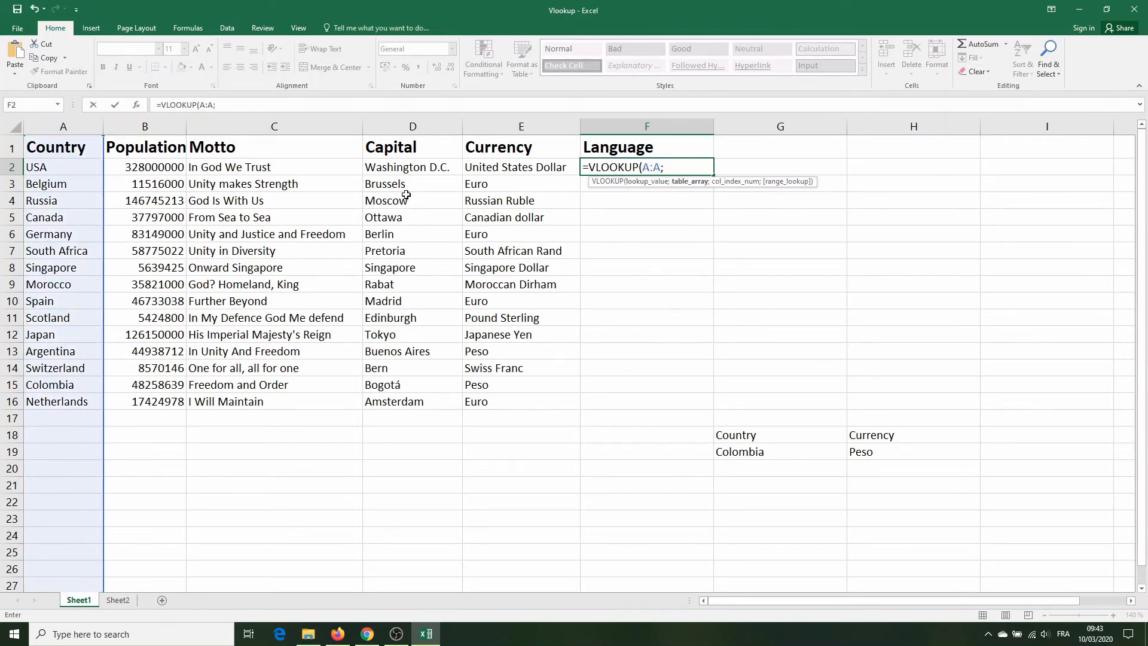
# Step: Complete the F2 VLOOKUP with Sheet2 range A2:B16 as the table array, column index 2 and False for an exact match
pyautogui.click(118, 601)
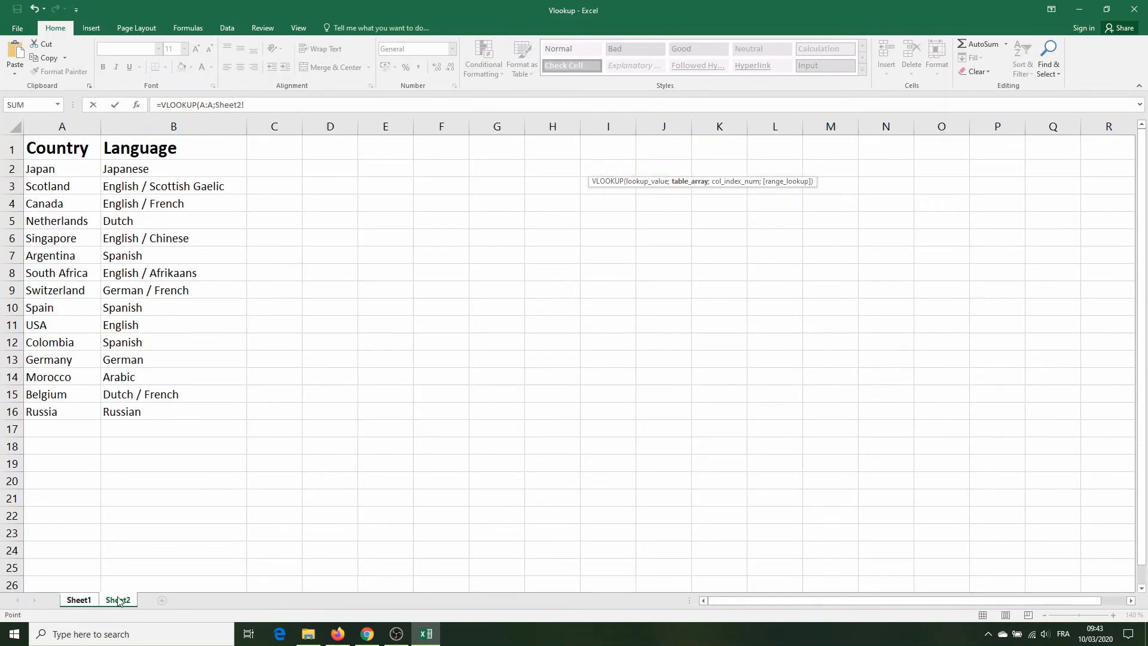
pyautogui.click(61, 171)
pyautogui.moveTo(196, 409); pyautogui.dragTo(195, 409)
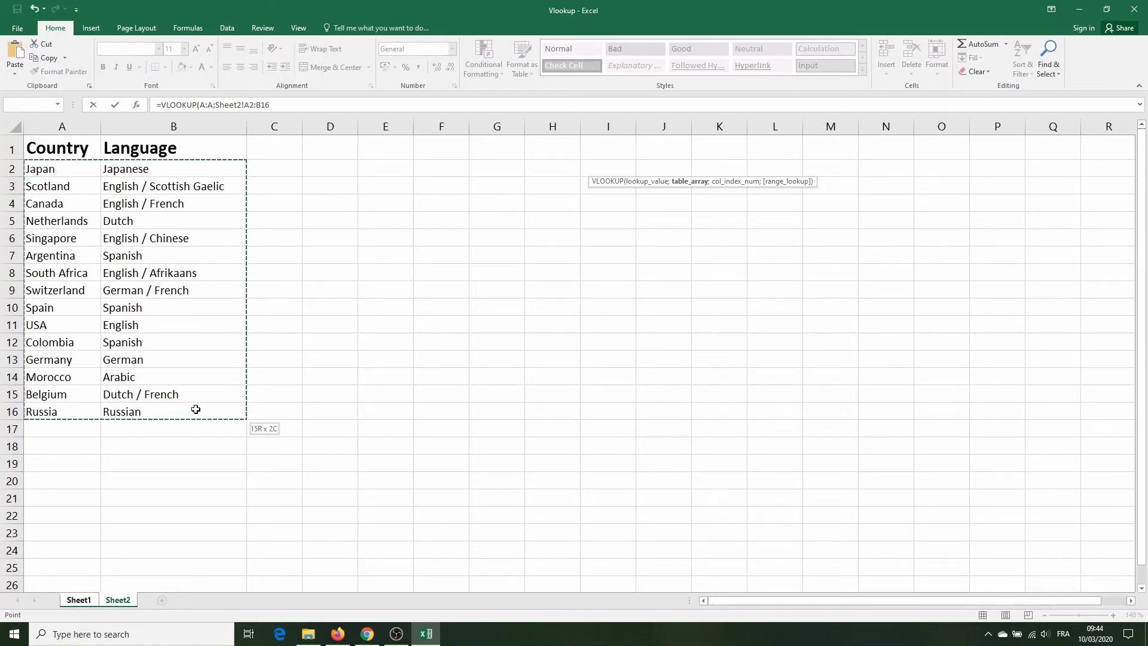
pyautogui.write(';2')
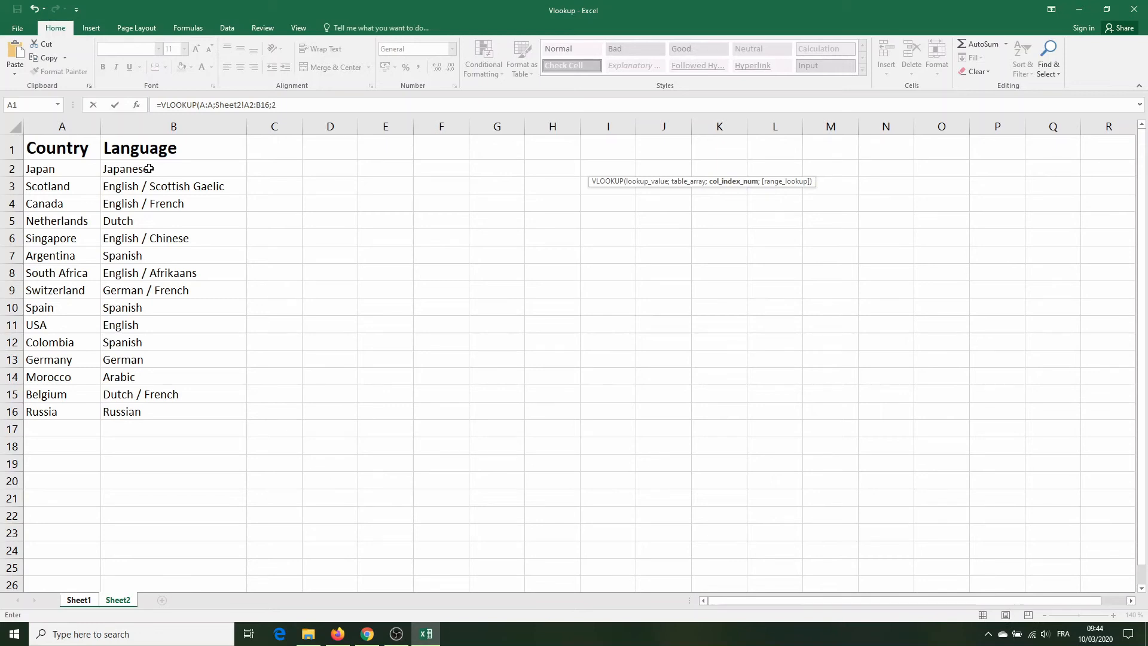
pyautogui.write(';False')
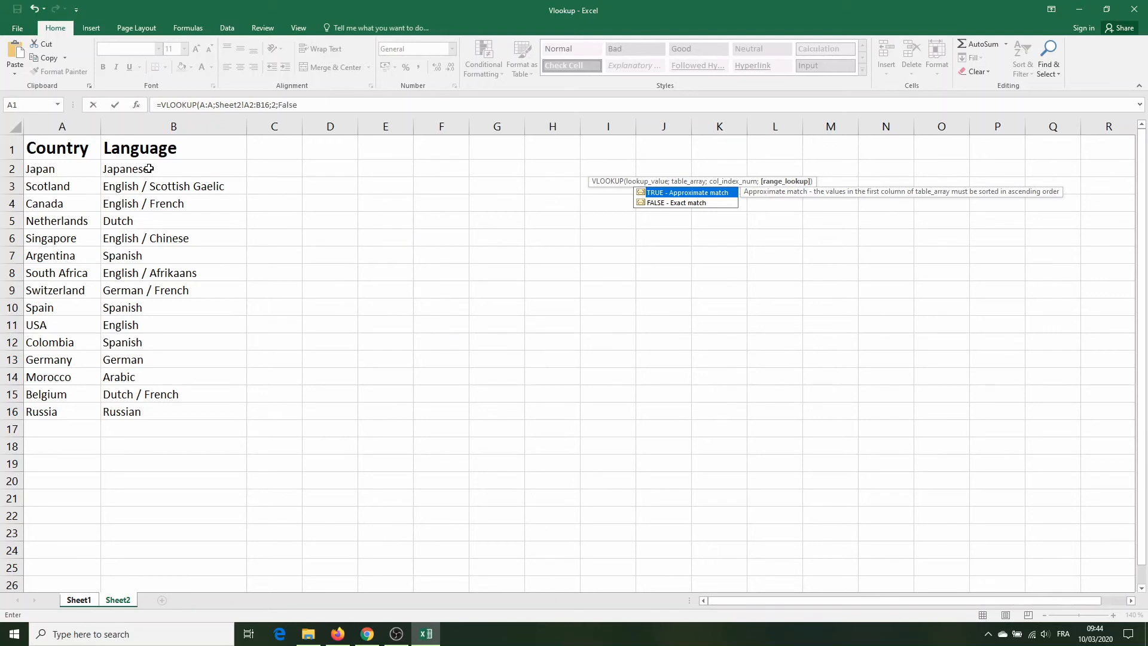
pyautogui.write(')')
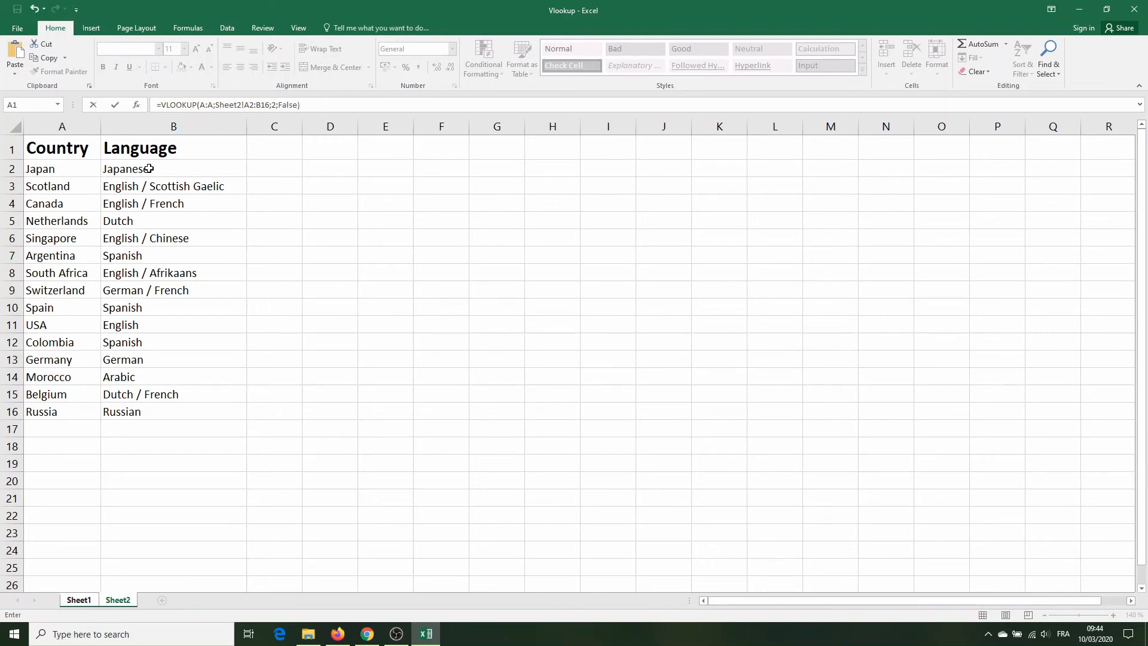
pyautogui.press('Return')
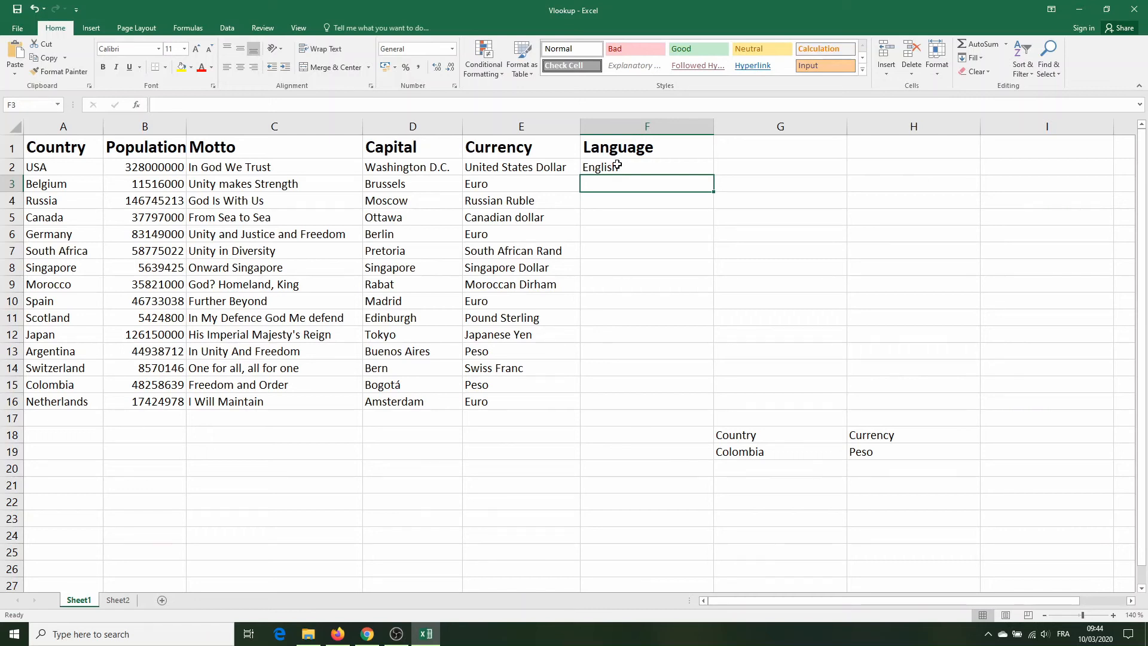
# Step: Fill the F2 VLOOKUP formula down through F16 and inspect the copied formula in F5
pyautogui.click(688, 171)
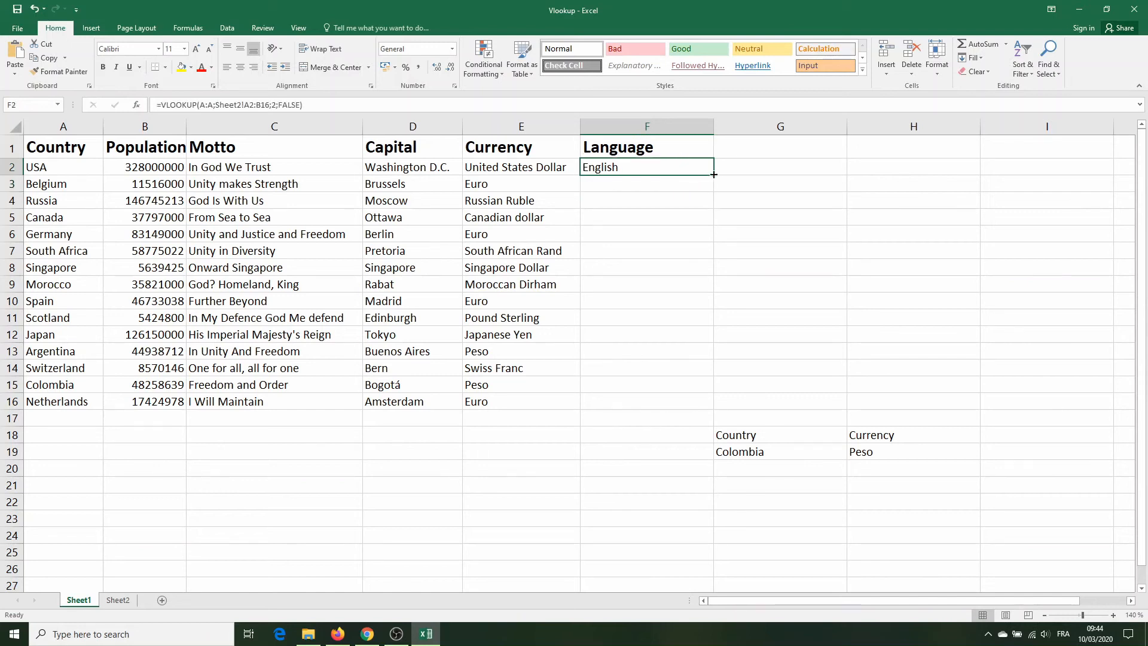
pyautogui.moveTo(713, 174); pyautogui.dragTo(690, 402)
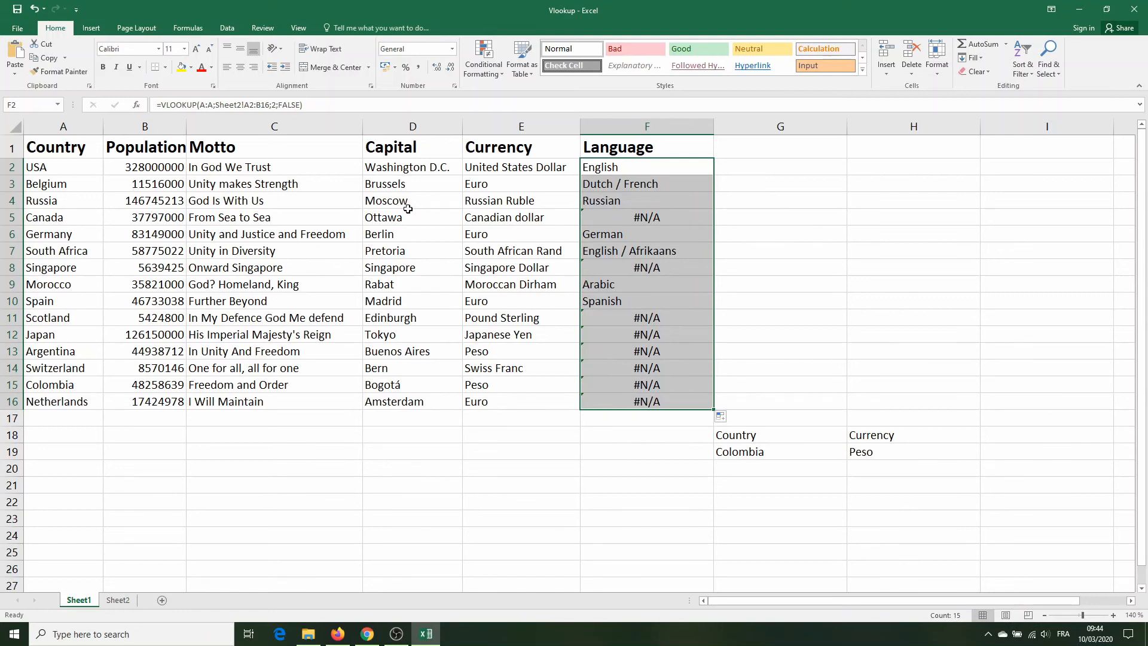
pyautogui.click(625, 217)
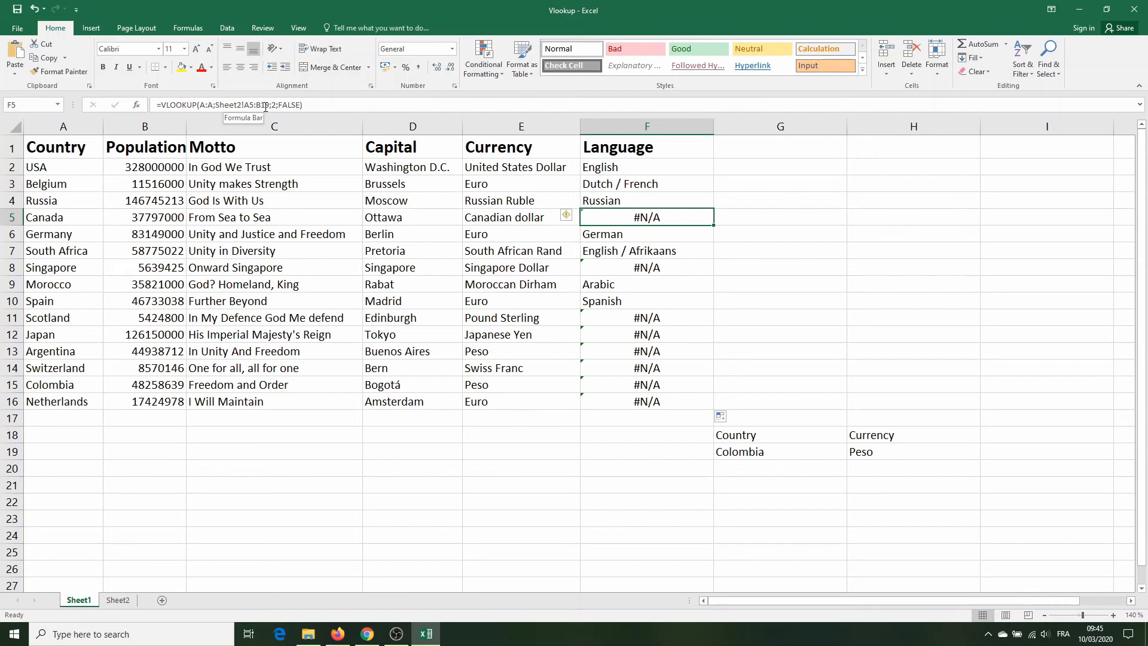
# Step: Make the table array in the F2 VLOOKUP absolute, as Sheet2!$A$2:$B$16
pyautogui.click(590, 170)
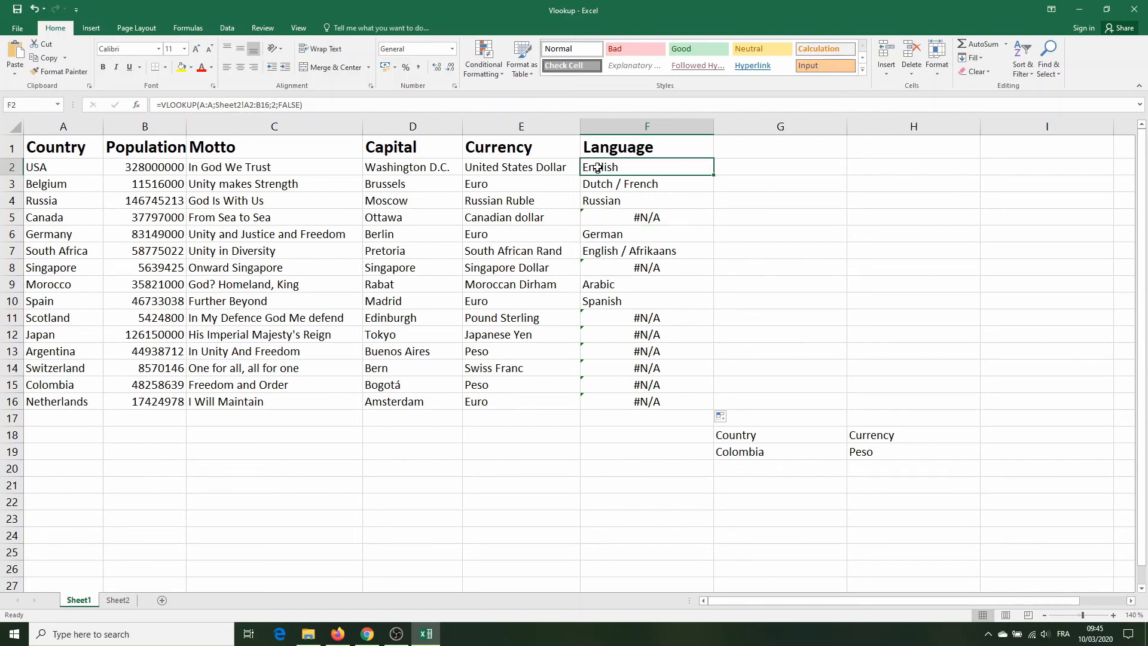
pyautogui.click(245, 105)
pyautogui.write('$A')
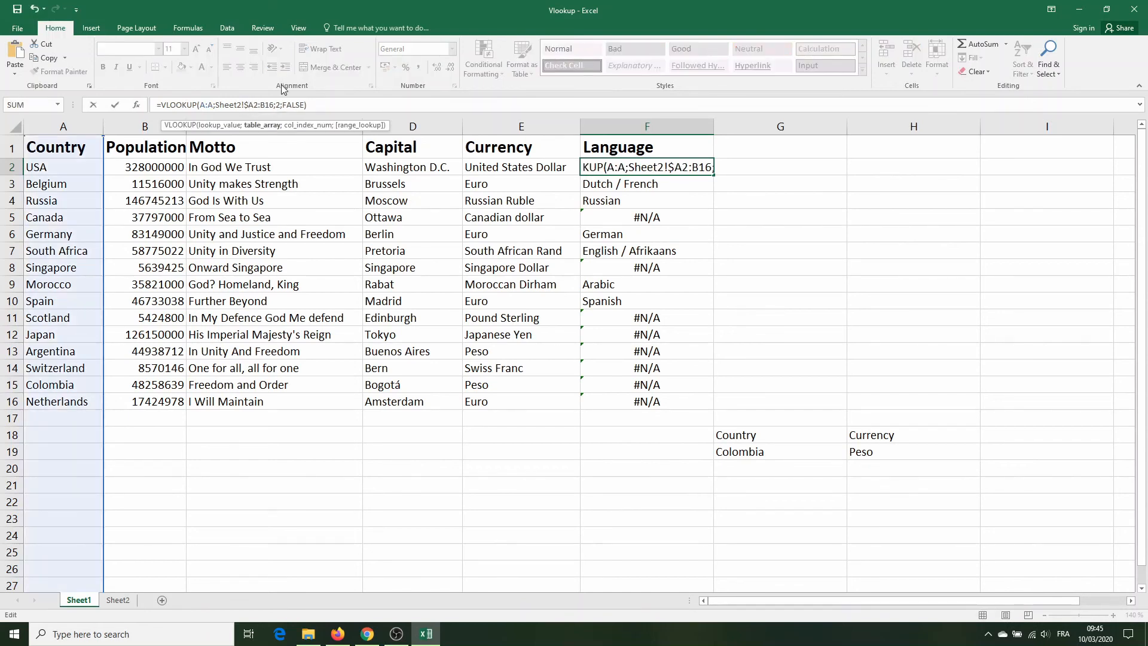
pyautogui.write('$')
pyautogui.press('Right')
pyautogui.press('Right')
pyautogui.write('$A$')
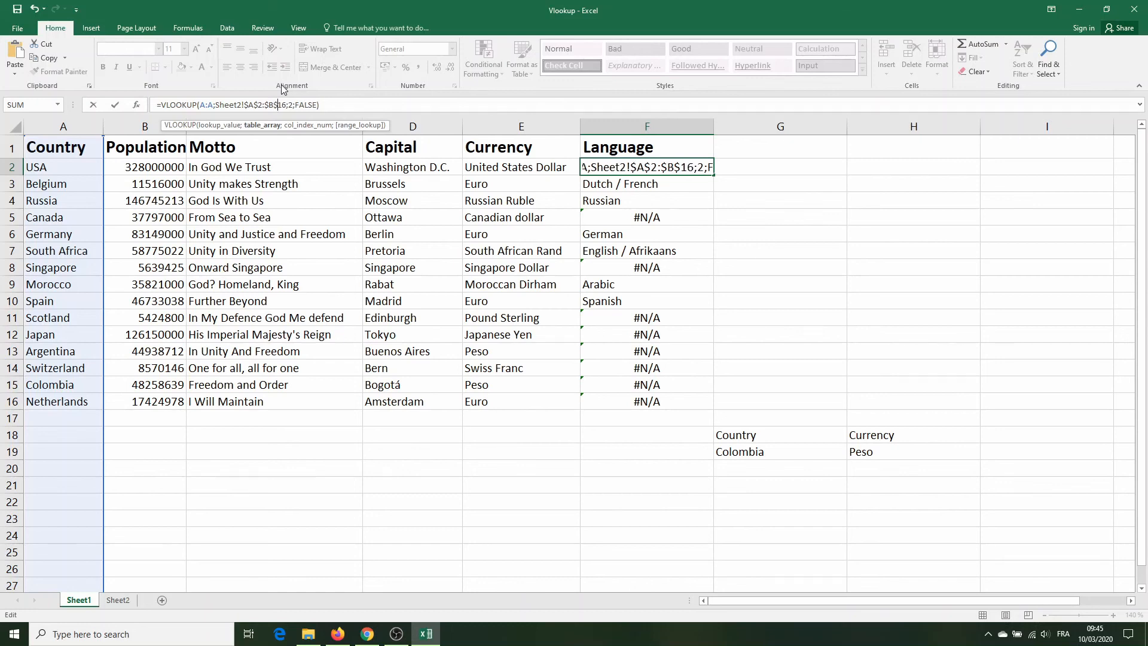
pyautogui.press('Return')
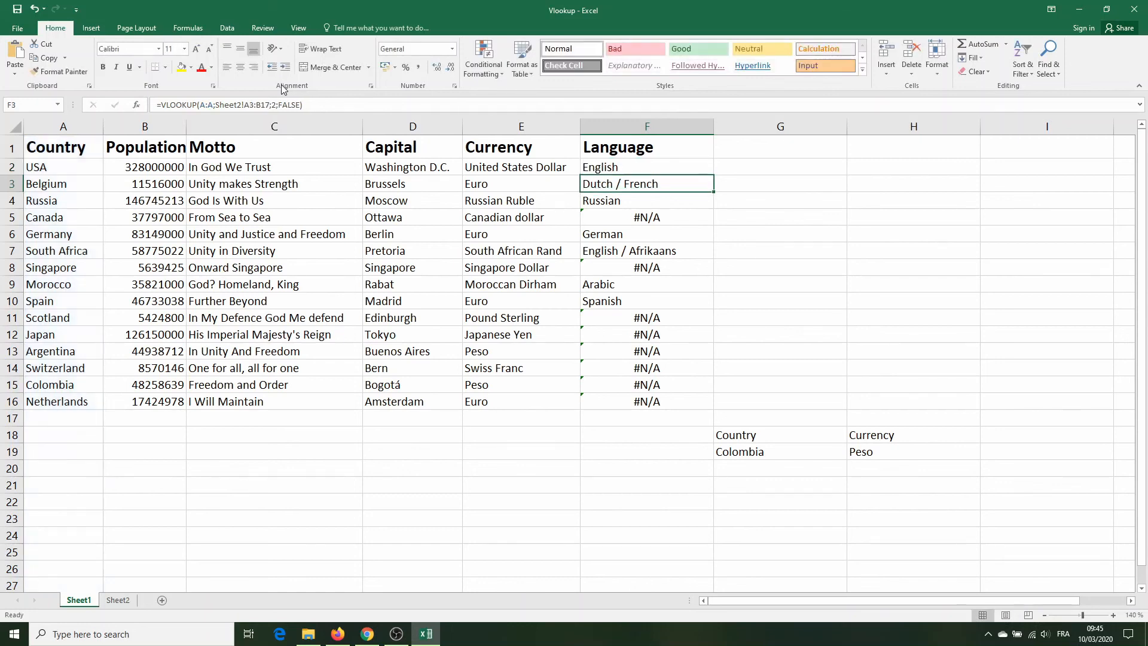
# Step: Copy the F2 formula with the absolute table range down the Language column to F16
pyautogui.click(611, 172)
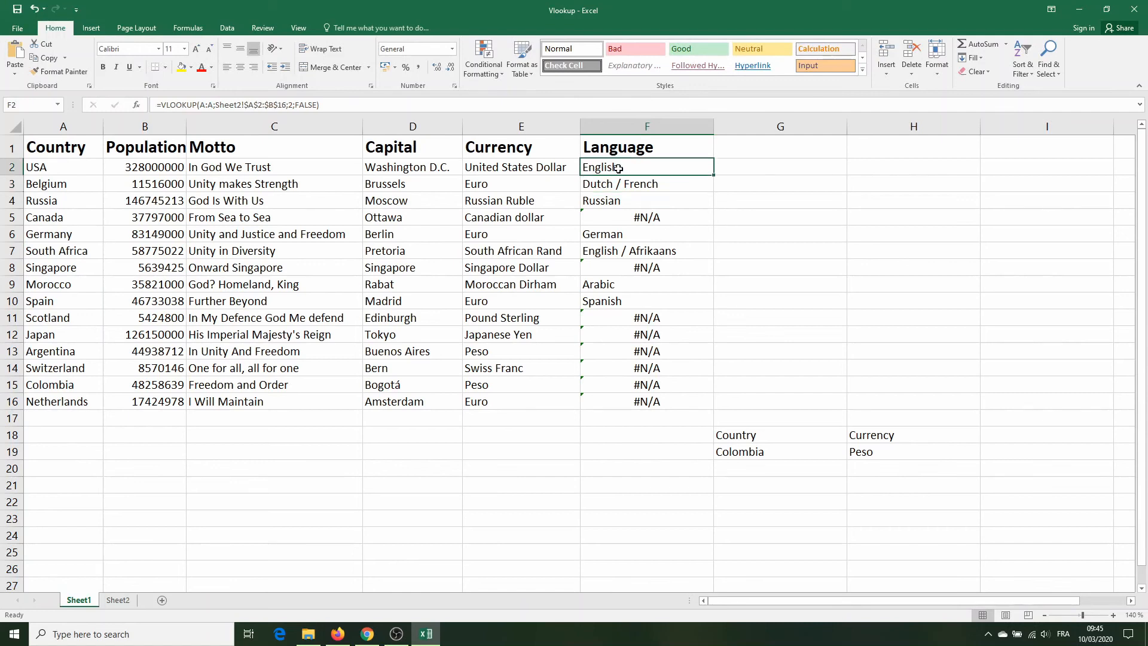
pyautogui.moveTo(713, 174); pyautogui.dragTo(702, 409)
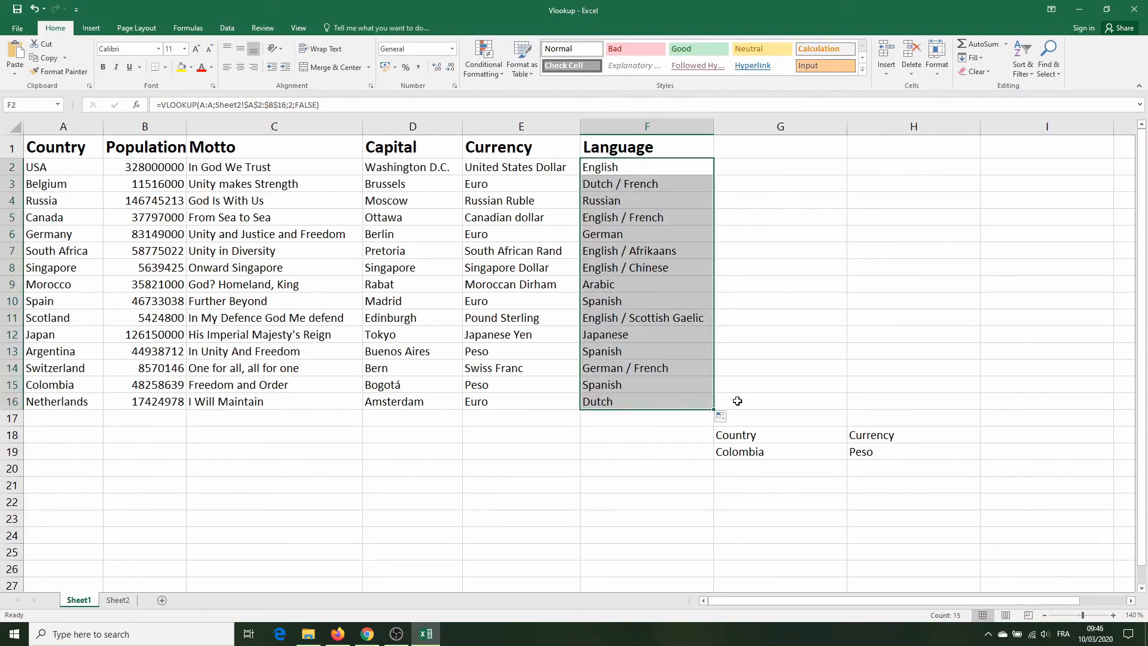